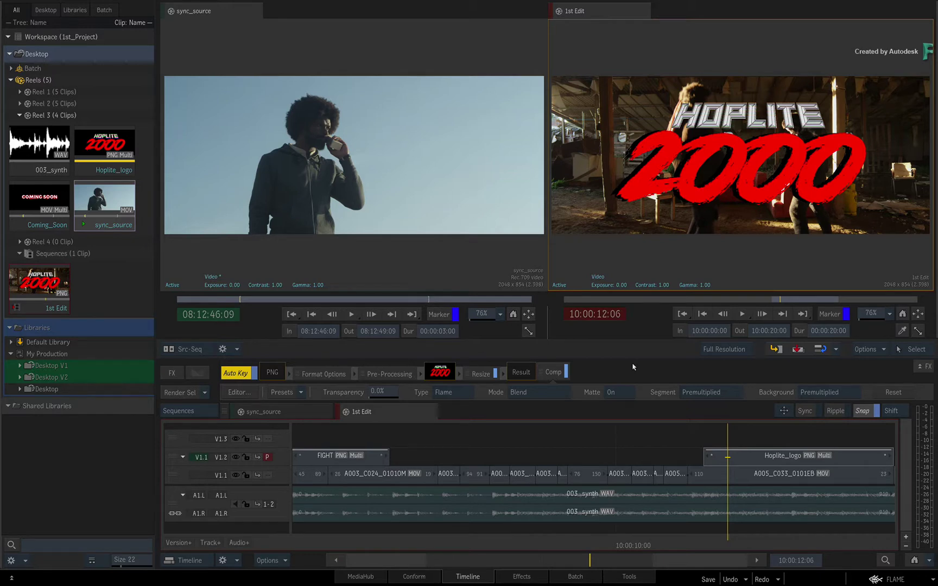
# - Close the overlay settings window and show 1st Edit in a single Player view (Alt+1)
pyautogui.click(882, 350)
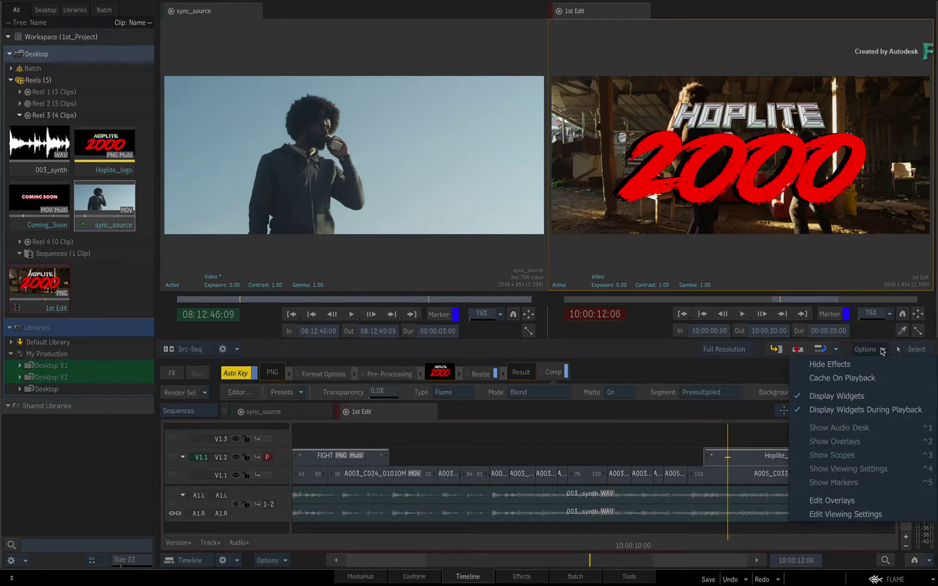
pyautogui.click(856, 501)
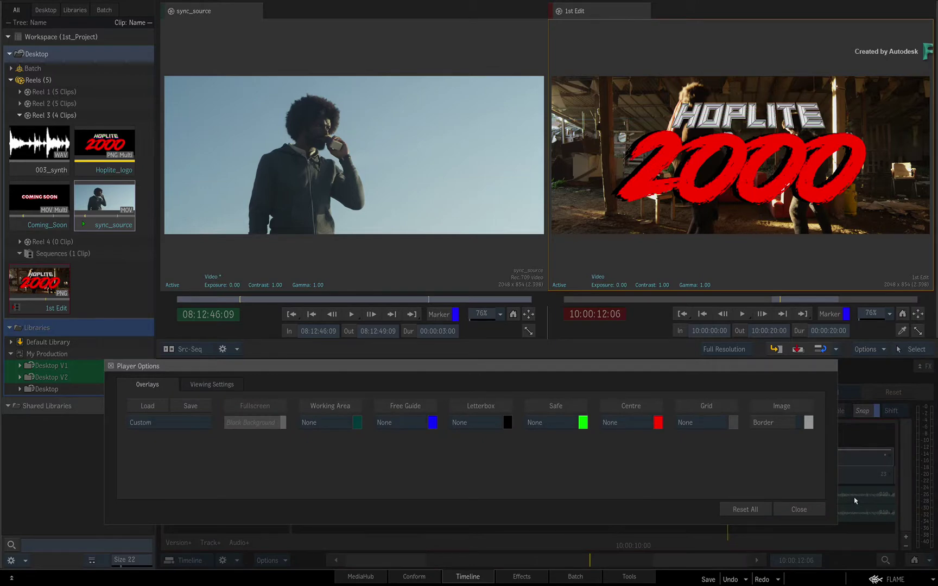
pyautogui.click(799, 509)
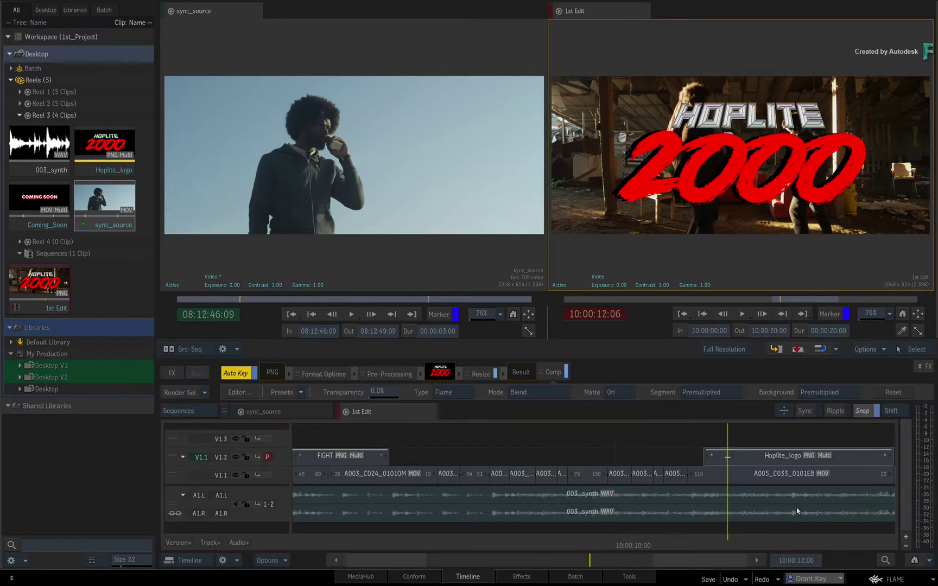
pyautogui.hotkey('alt', '1')
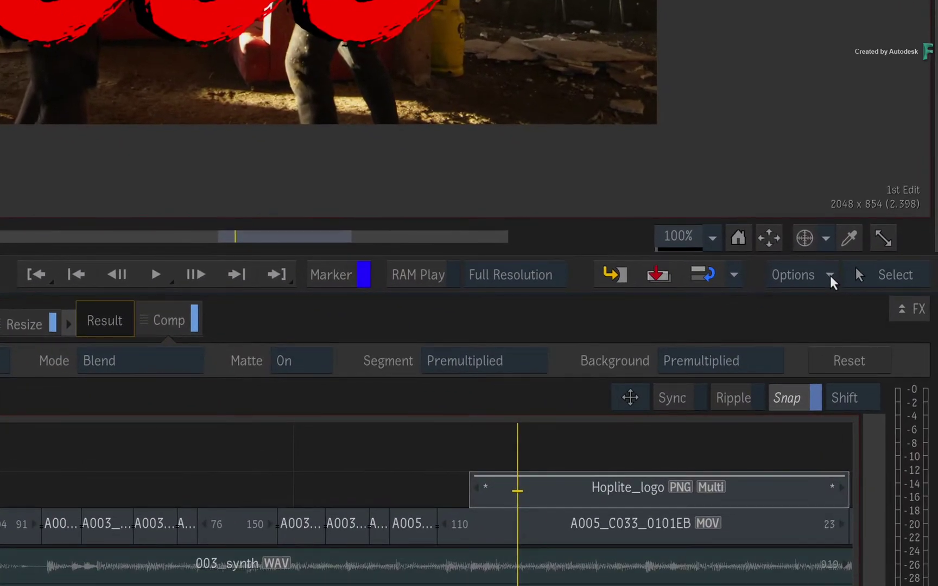
# - Display the overlay guide settings (Working Area, Letterbox, Safe, Grid) next to the player
pyautogui.click(883, 350)
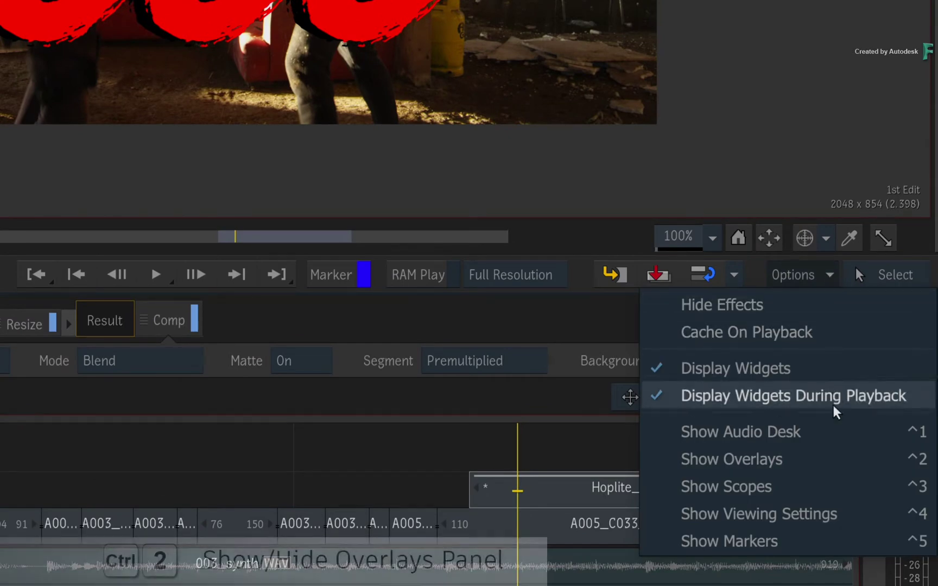
pyautogui.click(826, 454)
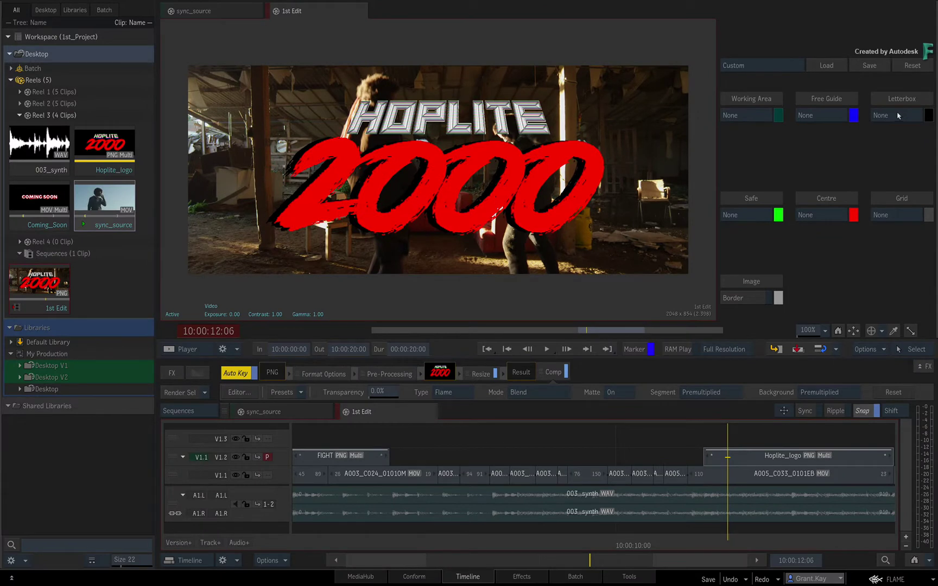
# - Try 1.00:1 and 4.00:1 letterbox ratios, then settle on 2.75:1 (Ultra 70)
pyautogui.click(871, 184)
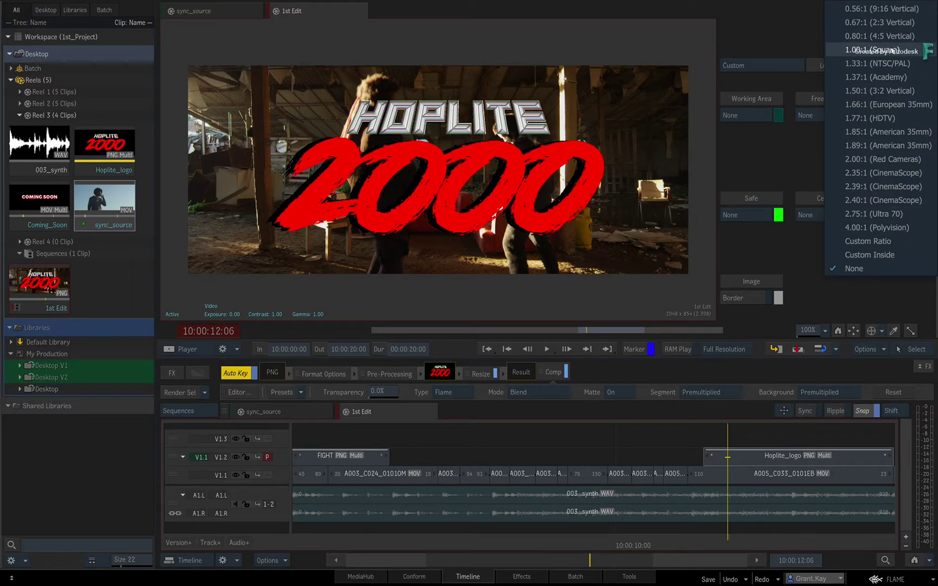
pyautogui.click(892, 50)
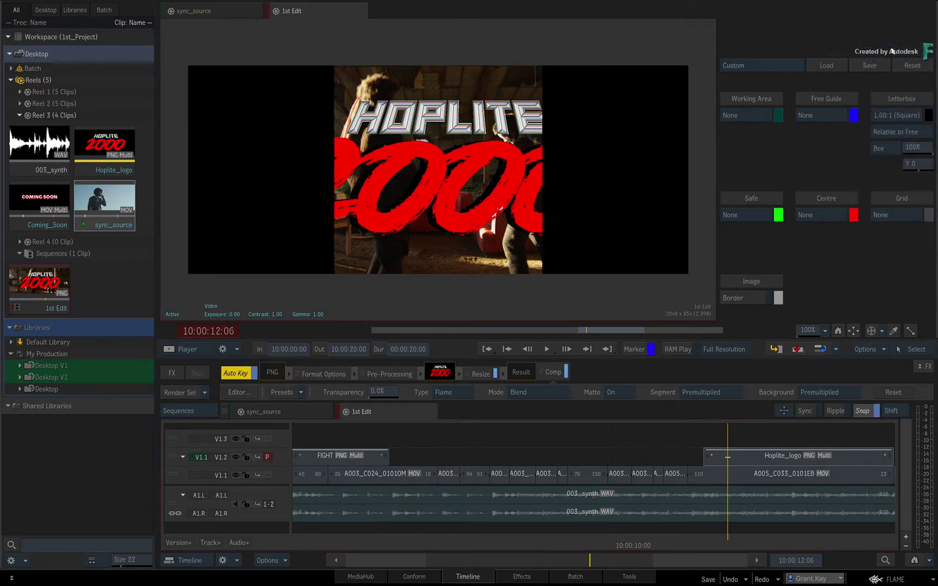
pyautogui.click(905, 116)
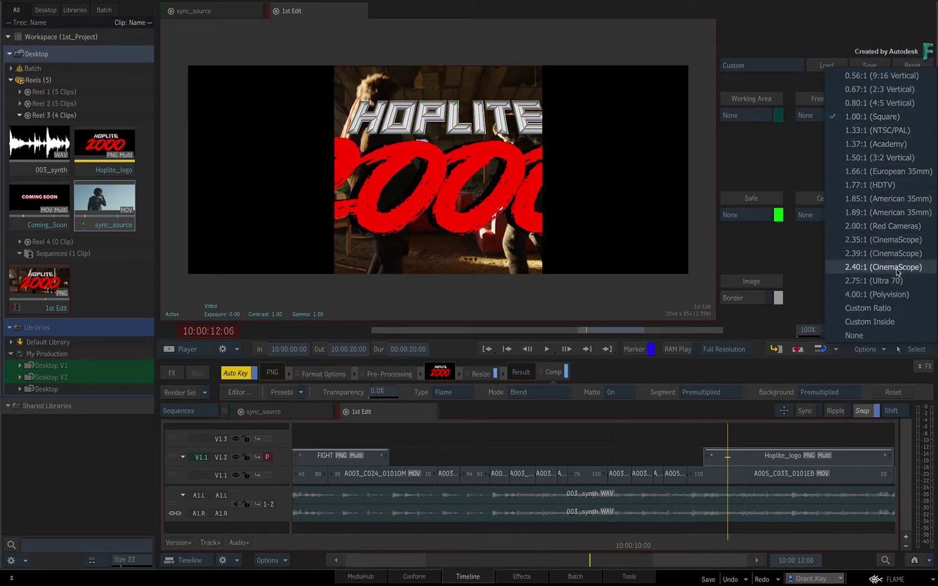
pyautogui.click(895, 294)
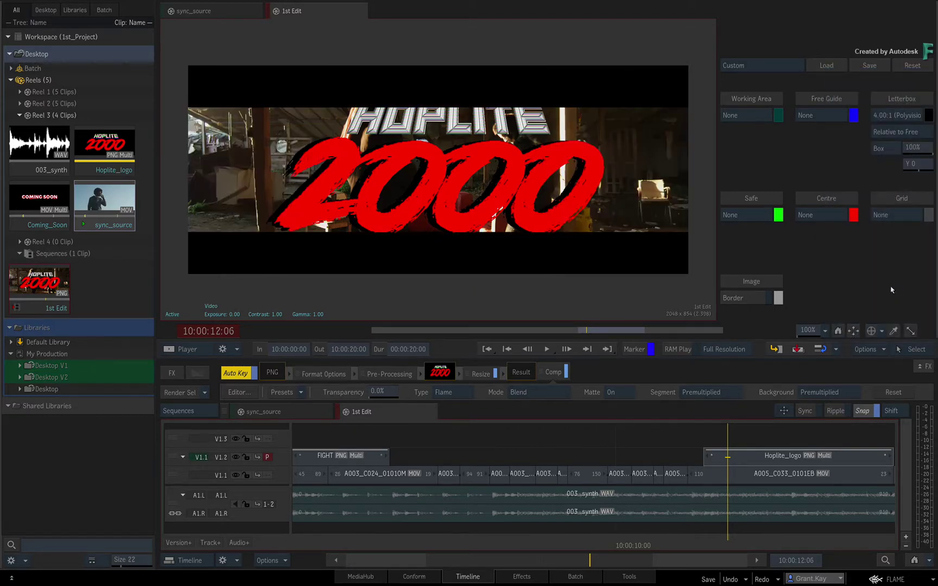
pyautogui.click(898, 114)
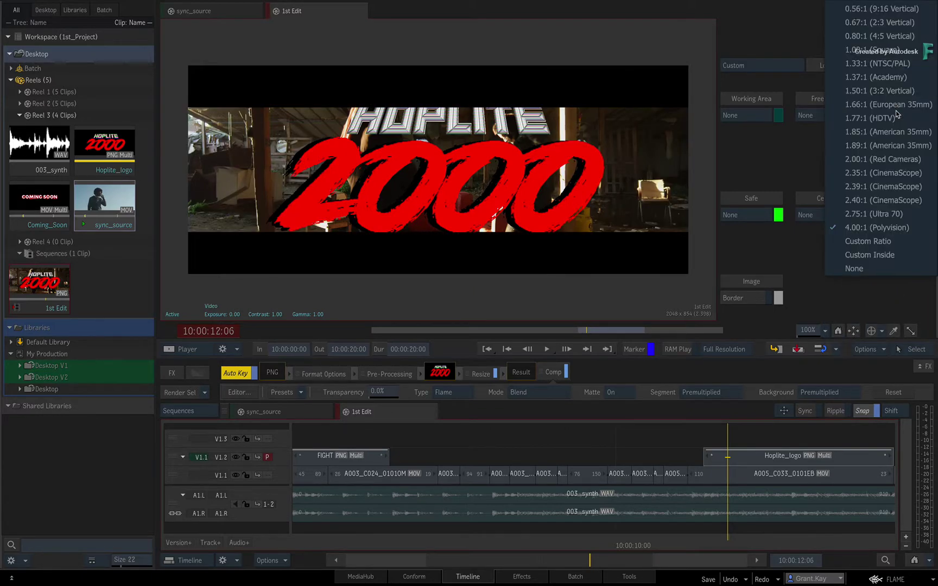
pyautogui.click(883, 214)
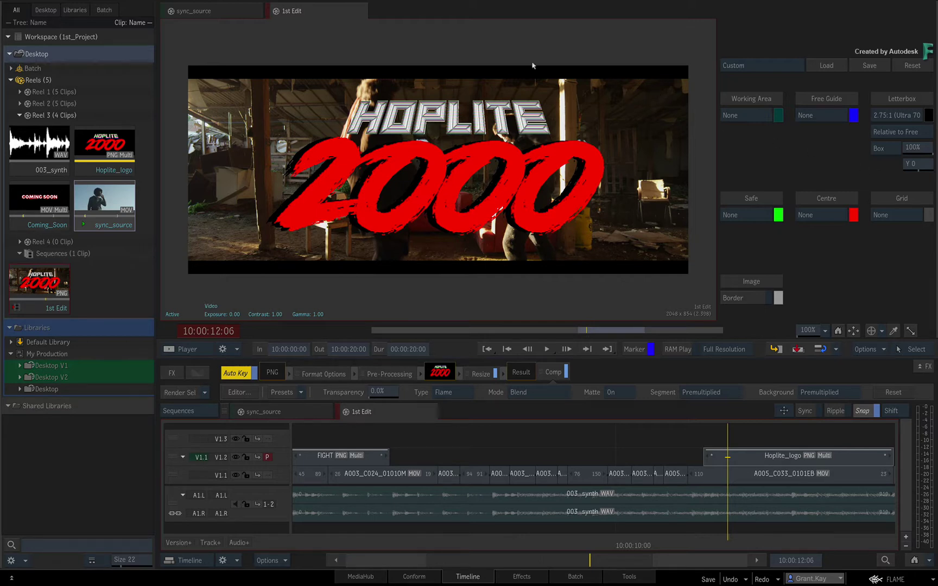
# - Briefly view sync_source, then return to and select the 1st Edit sequence thumbnail
pyautogui.click(243, 8)
pyautogui.click(316, 11)
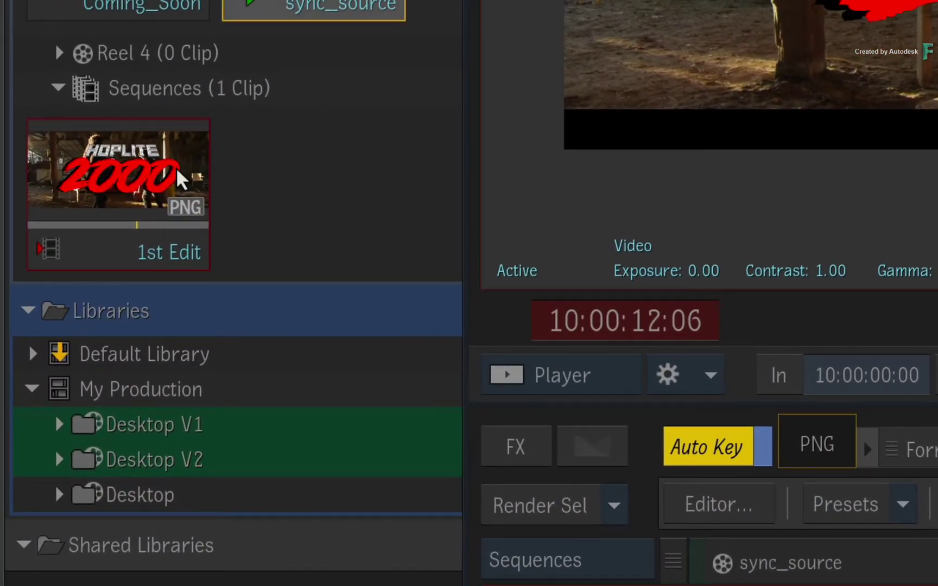
pyautogui.click(179, 173)
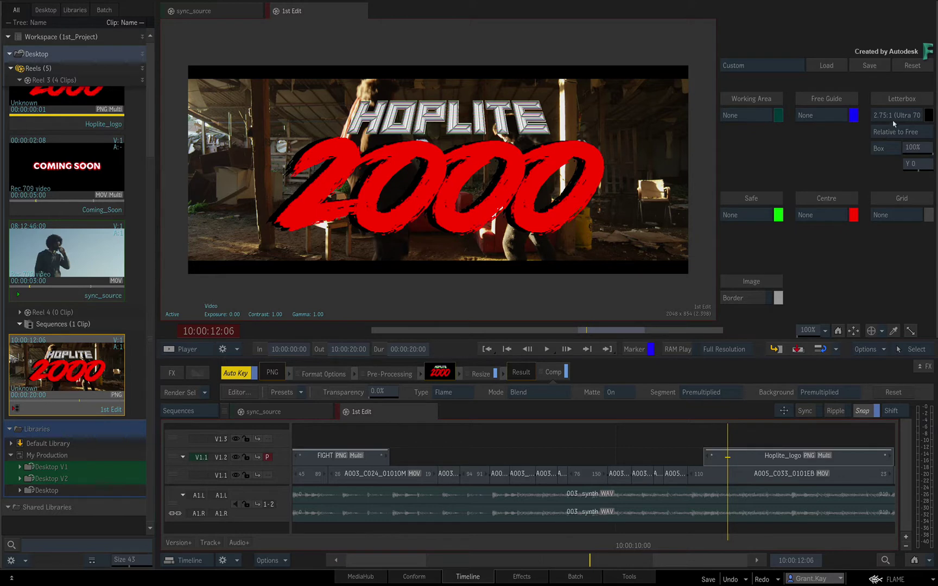
# - Set the overlay preset from Custom to Off and hide the overlays panel
pyautogui.click(793, 68)
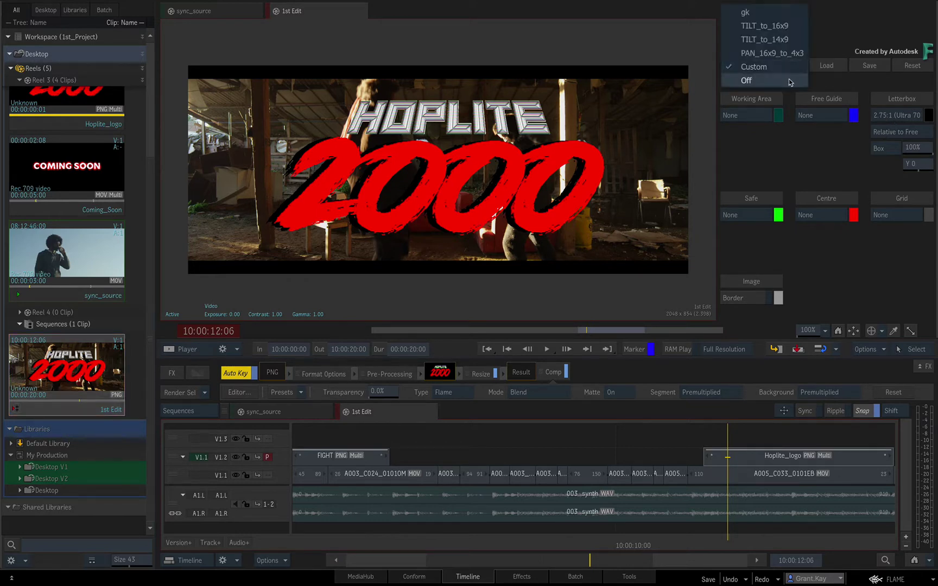
pyautogui.click(790, 80)
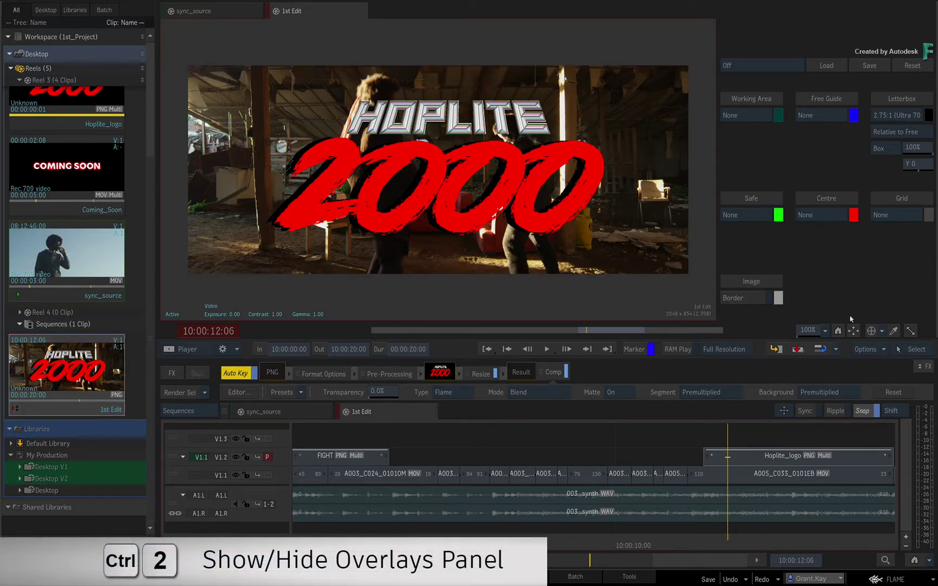
pyautogui.click(875, 350)
pyautogui.click(876, 441)
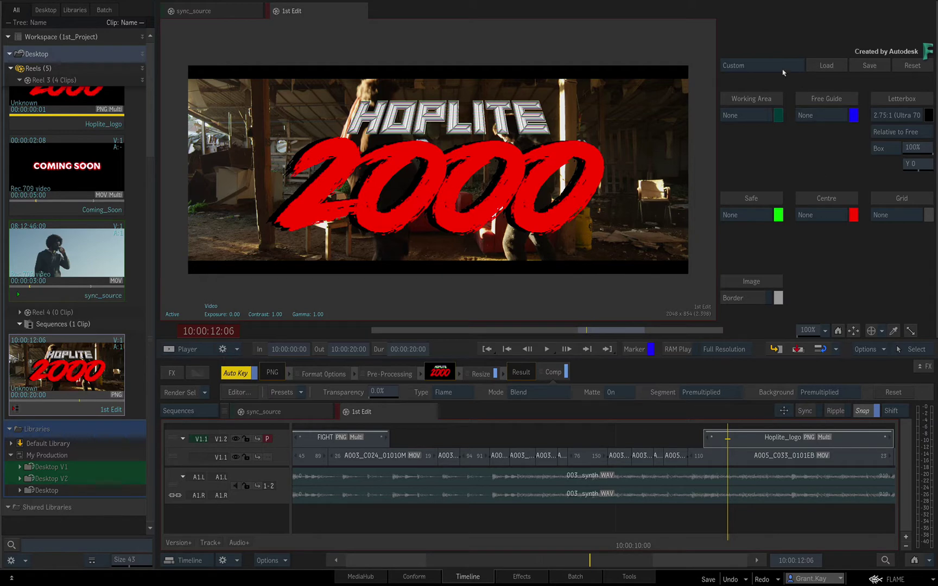
pyautogui.click(781, 68)
pyautogui.click(778, 80)
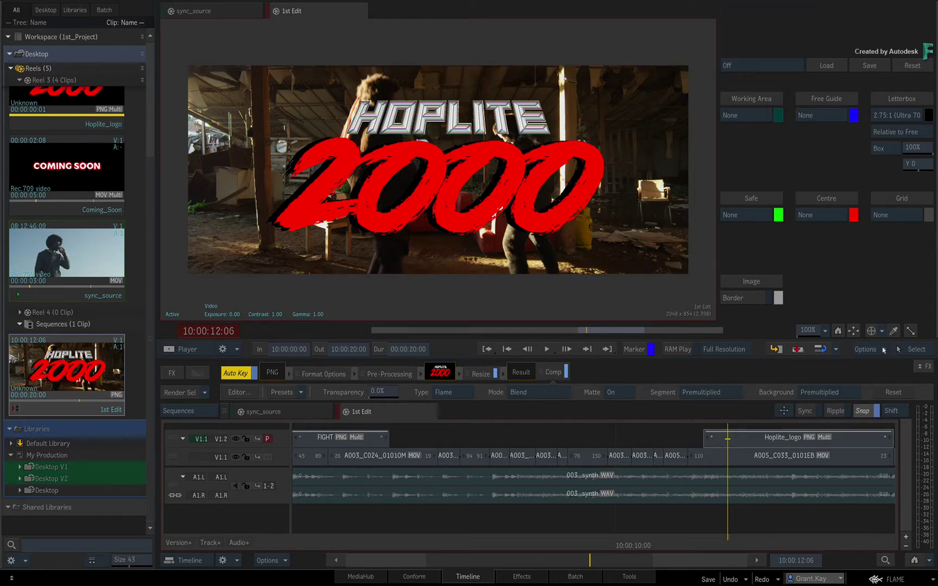
pyautogui.click(883, 350)
# - Widen the viewer and add an empty video track V1.3 above the existing tracks
pyautogui.click(871, 442)
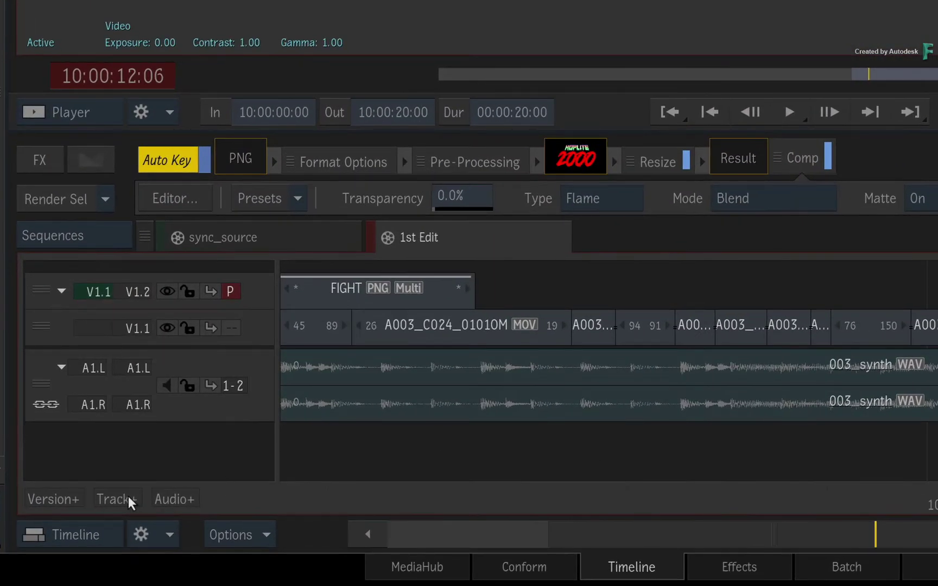
pyautogui.click(121, 498)
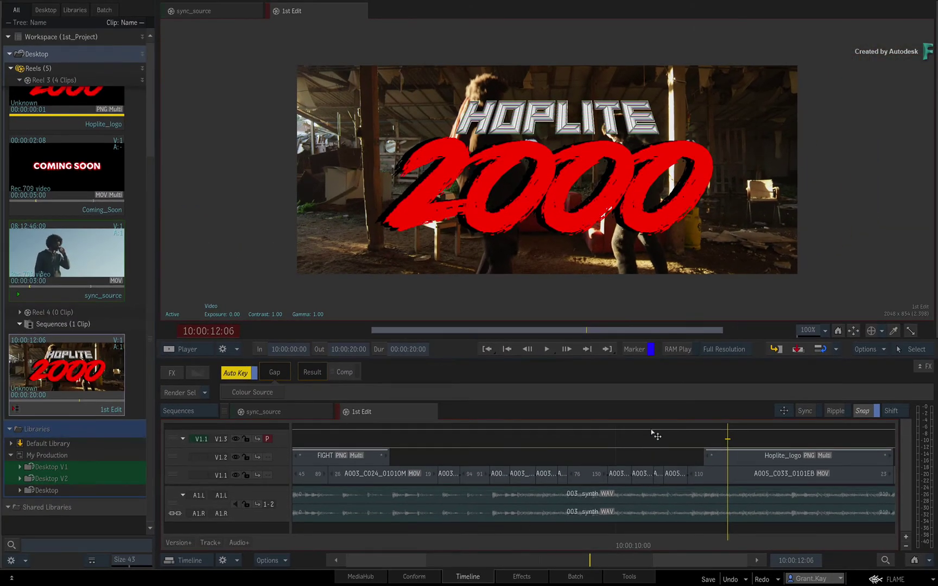
# - Add a Burn-in Letterbox effect to the Gap segment on track V1.3
pyautogui.click(650, 434)
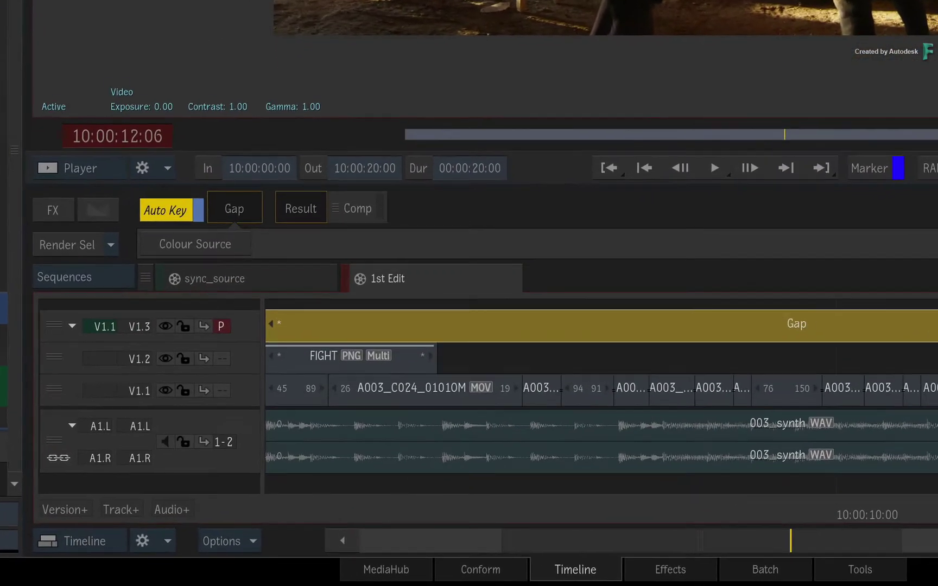
pyautogui.hotkey('ctrl', 'Tab')
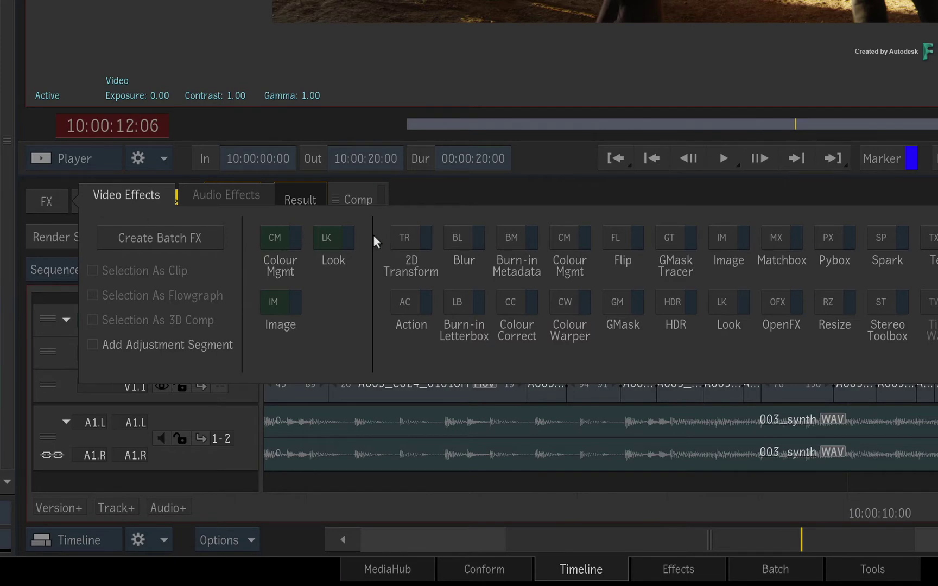
pyautogui.click(464, 304)
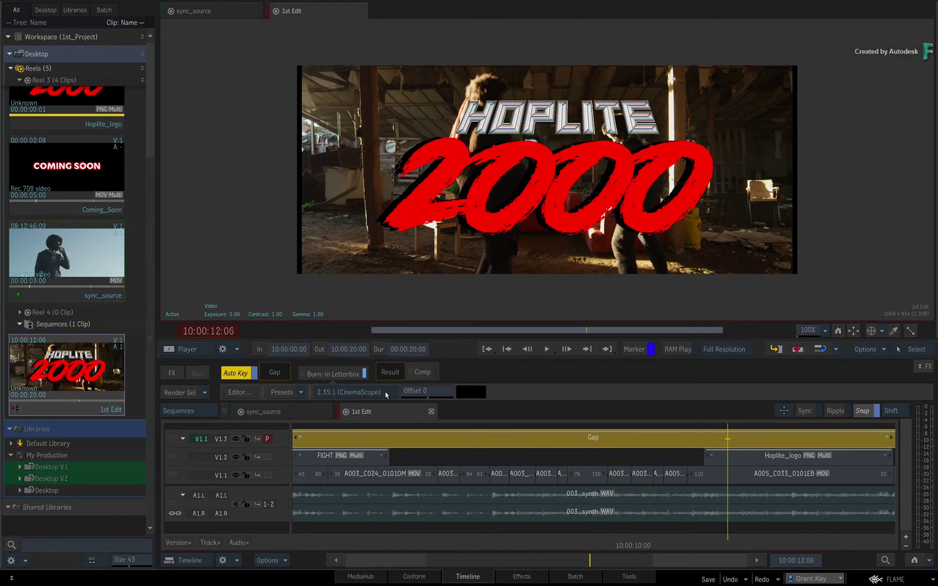
# - Change the Burn-in Letterbox aspect to 2.75:1 (Ultra 70) and check an earlier shot
pyautogui.click(434, 241)
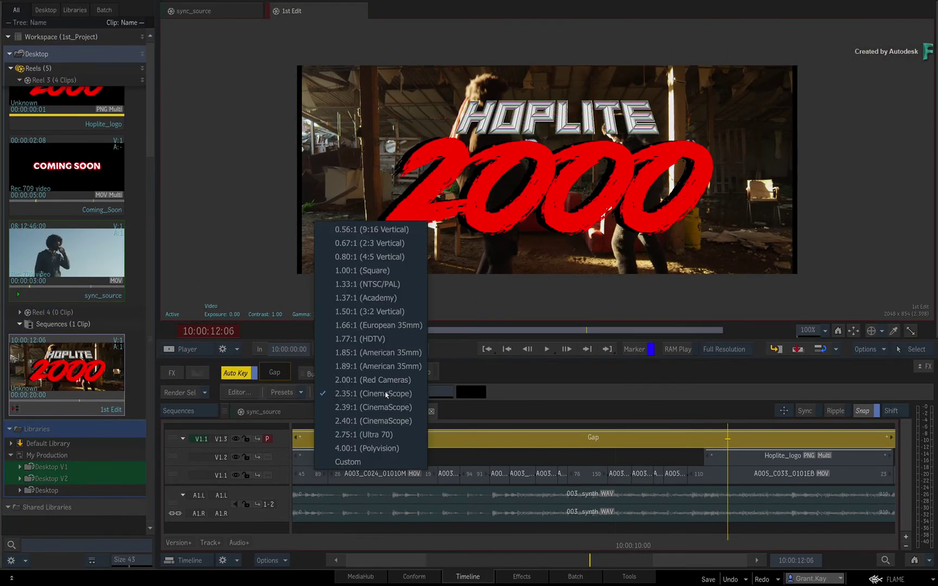
pyautogui.click(381, 435)
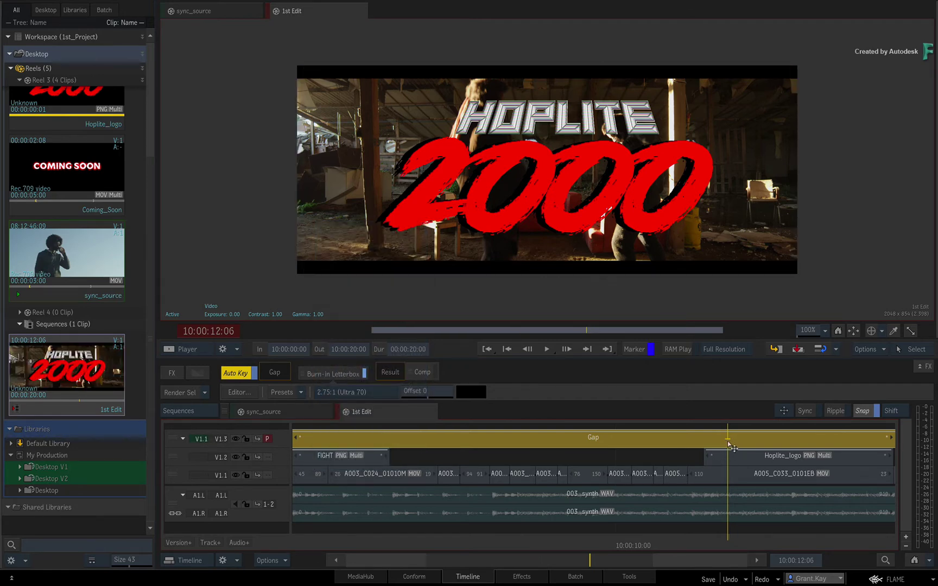
pyautogui.moveTo(726, 540); pyautogui.dragTo(734, 509)
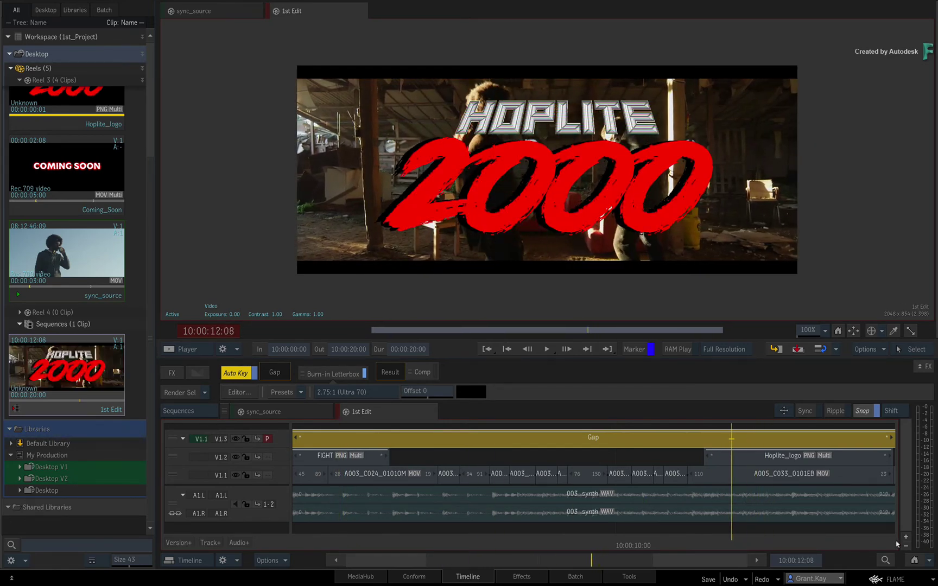
# - Fit the sequence, scrub from 10:00:14:02 to check the bars, and test the Offset
pyautogui.click(915, 561)
pyautogui.click(710, 536)
pyautogui.moveTo(710, 536); pyautogui.dragTo(654, 506)
pyautogui.moveTo(423, 391); pyautogui.dragTo(468, 387)
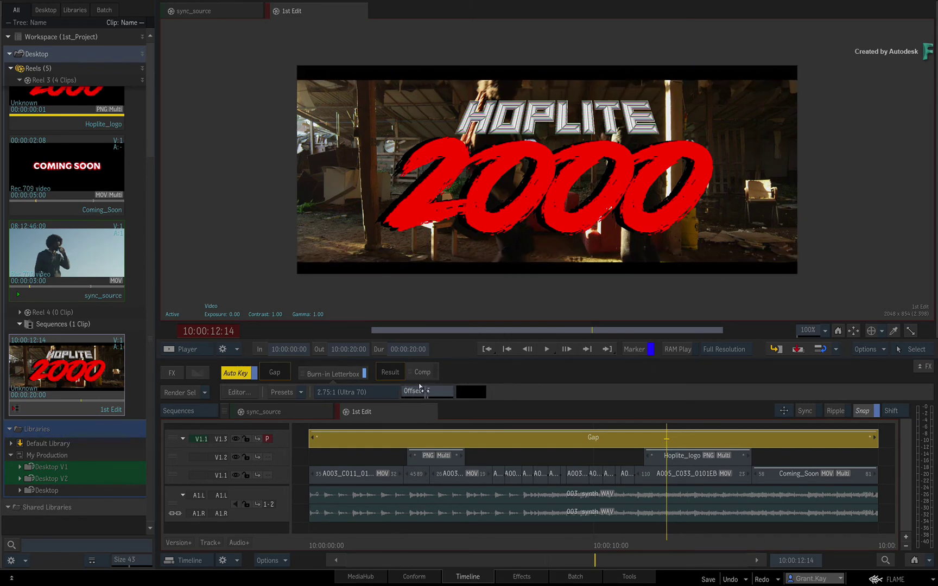
# - Return the letterbox Offset to 0 so the bars stay centred on the title
pyautogui.click(421, 387)
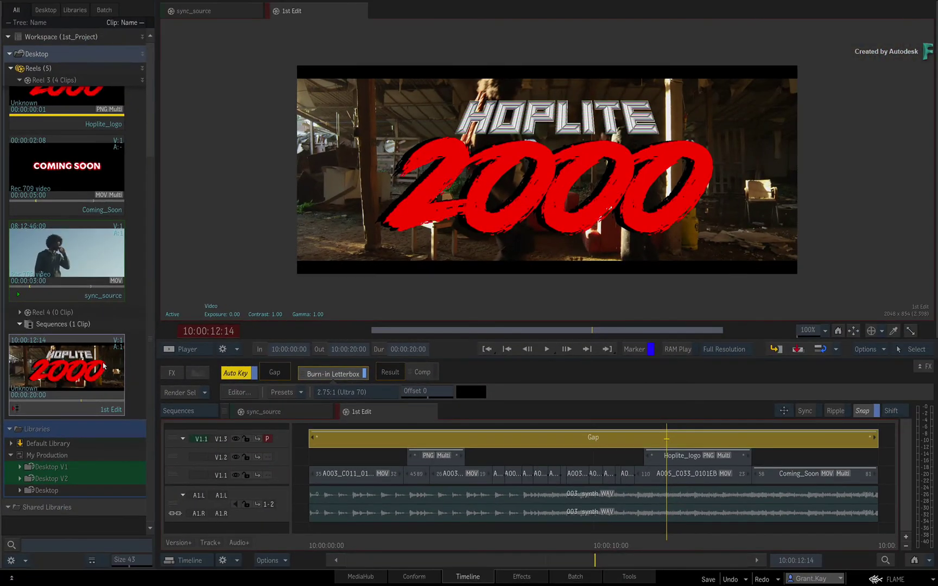
# - Open and dismiss the 1st Edit sequence's options, then bring up the video effects picker
pyautogui.rightClick(404, 247)
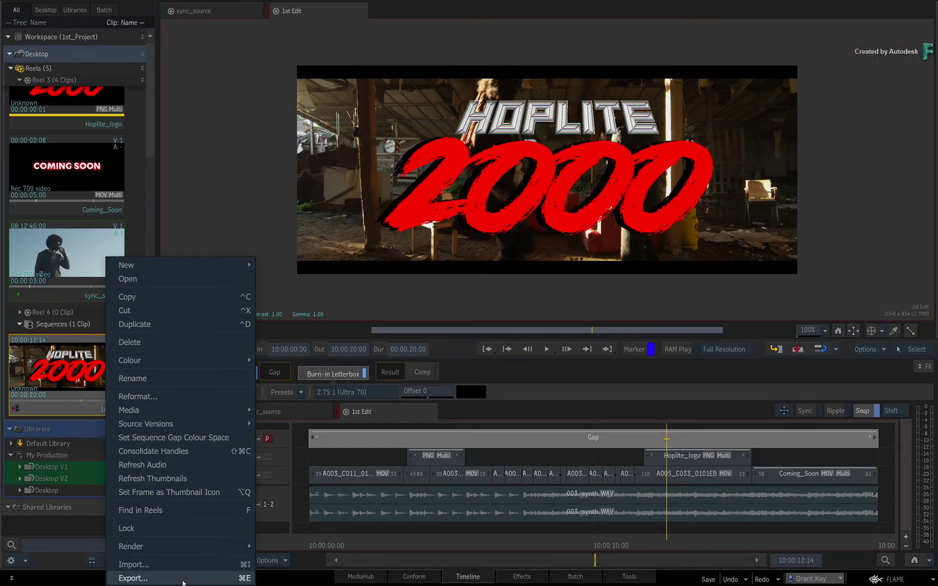
pyautogui.click(54, 380)
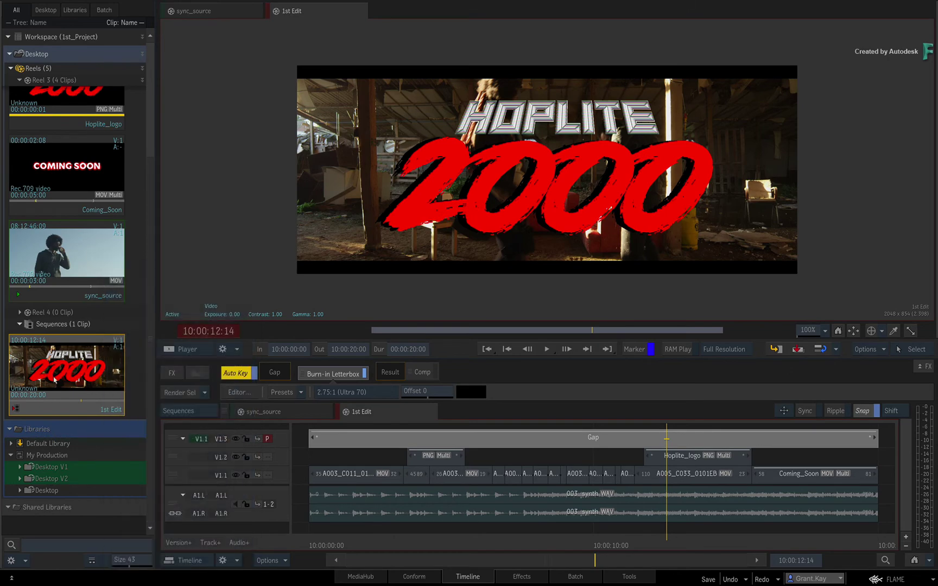
pyautogui.click(172, 373)
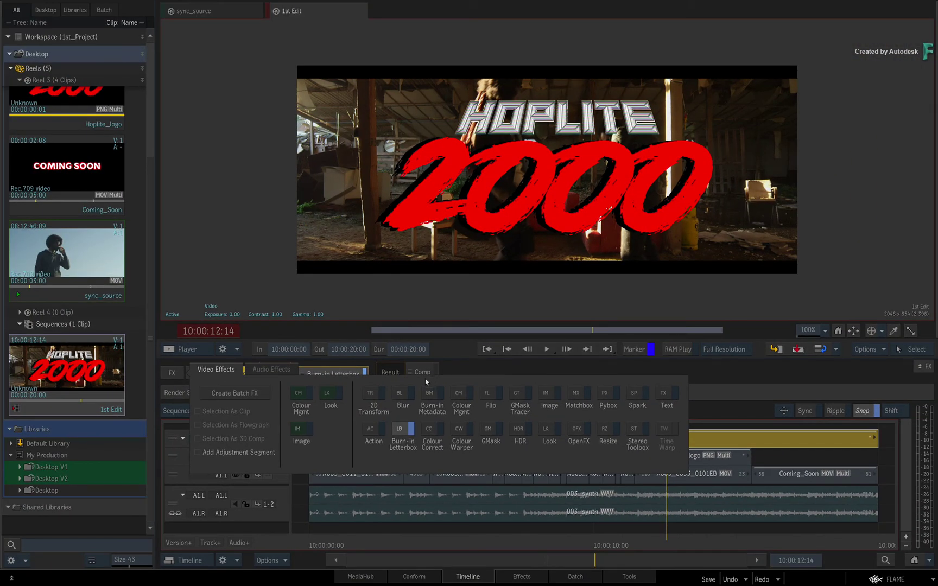
pyautogui.hotkey('alt', '2')
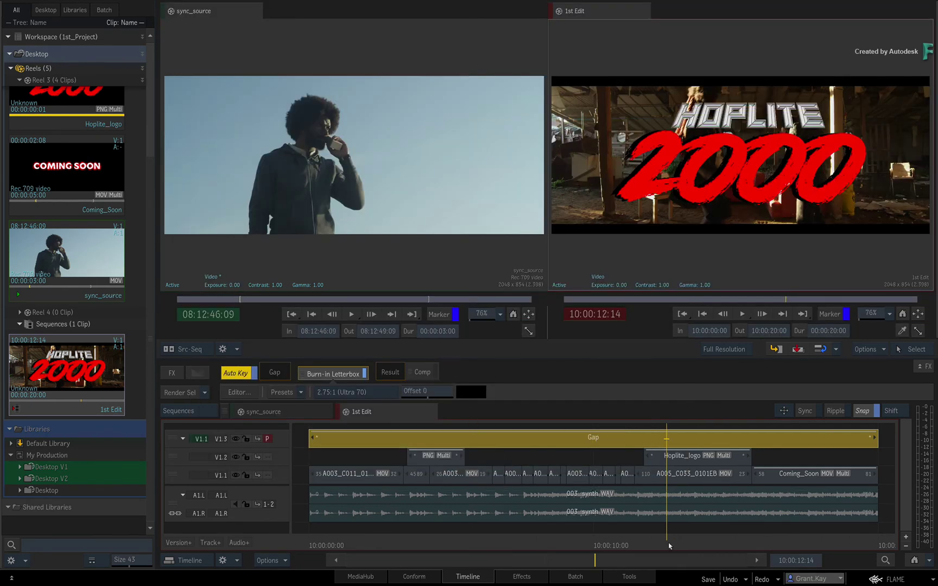
pyautogui.moveTo(670, 545); pyautogui.dragTo(462, 540)
pyautogui.moveTo(395, 530); pyautogui.dragTo(656, 535)
pyautogui.click(660, 529)
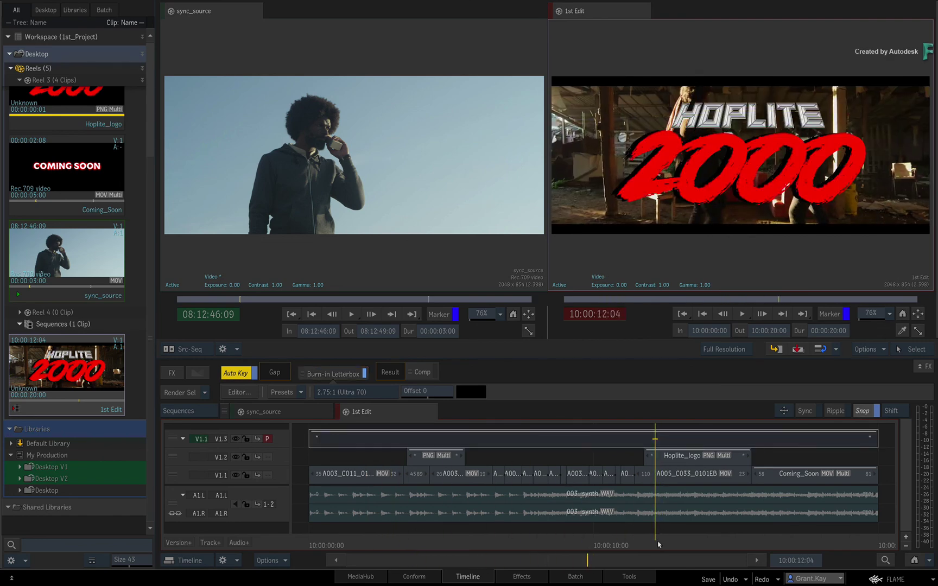